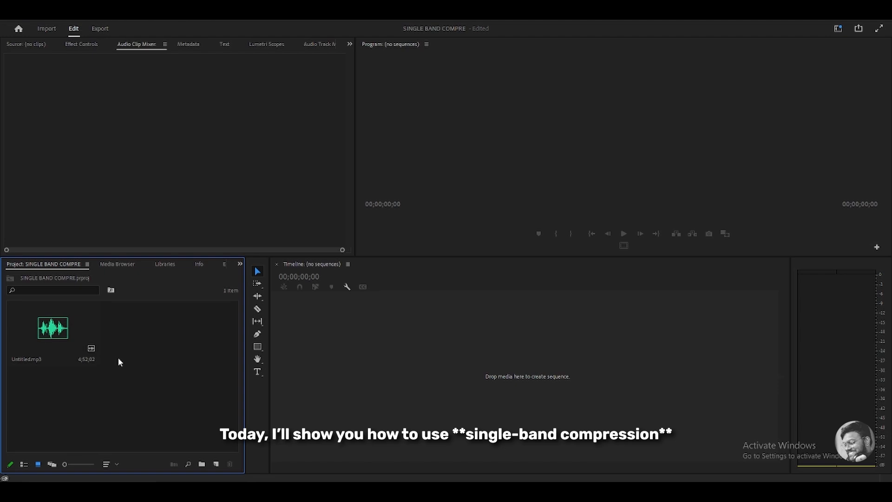
# Create a sequence by placing Untitled.mp3 from the project onto the empty timeline
pyautogui.click(36, 302)
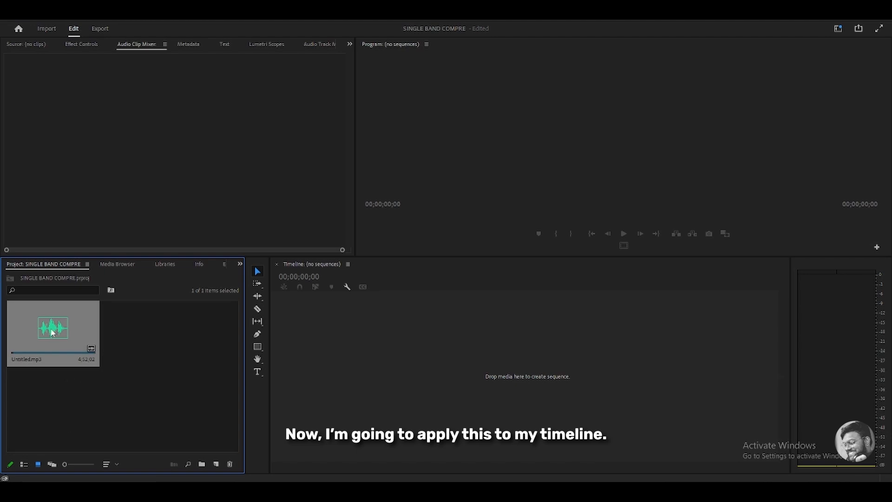
pyautogui.moveTo(51, 335); pyautogui.dragTo(352, 380)
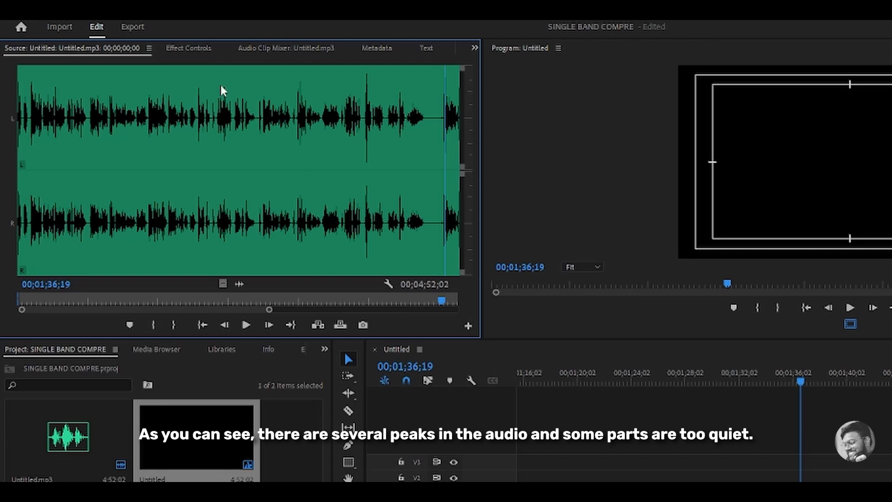
pyautogui.click(826, 487)
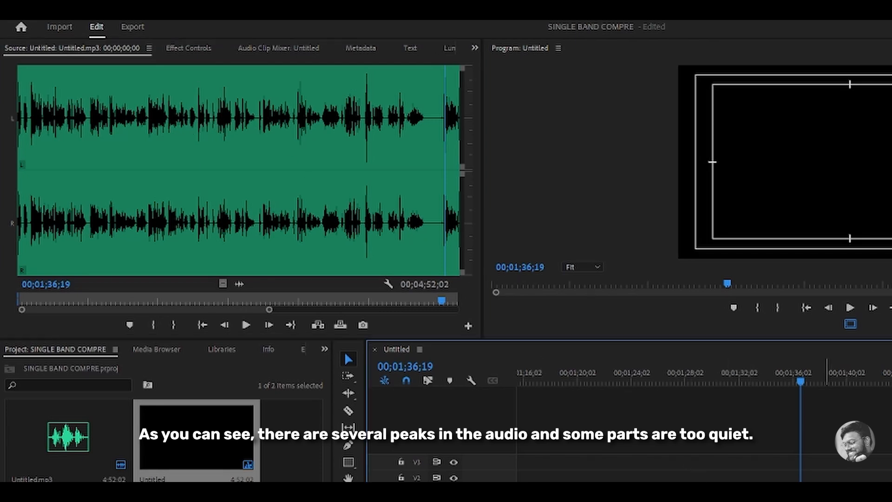
pyautogui.click(100, 202)
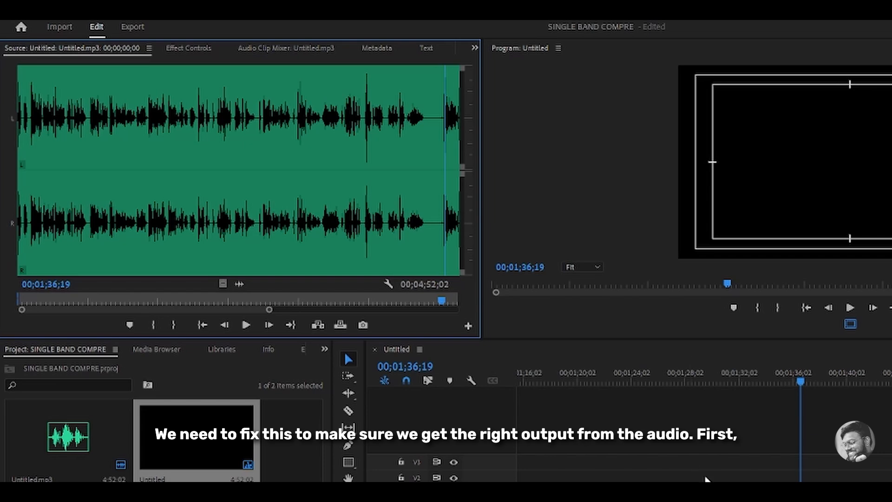
pyautogui.click(825, 464)
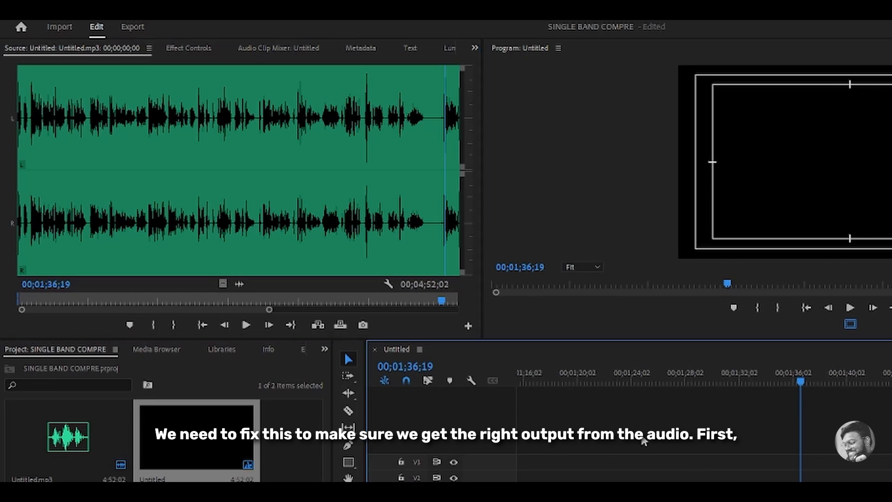
pyautogui.click(251, 391)
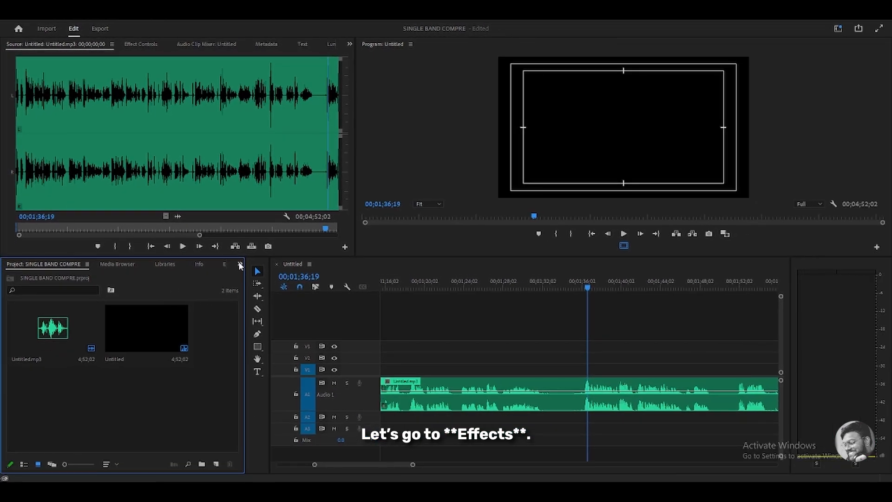
# Search the effects for "sing" and apply Single-band Compressor to the audio clip on the timeline
pyautogui.click(239, 265)
pyautogui.click(270, 321)
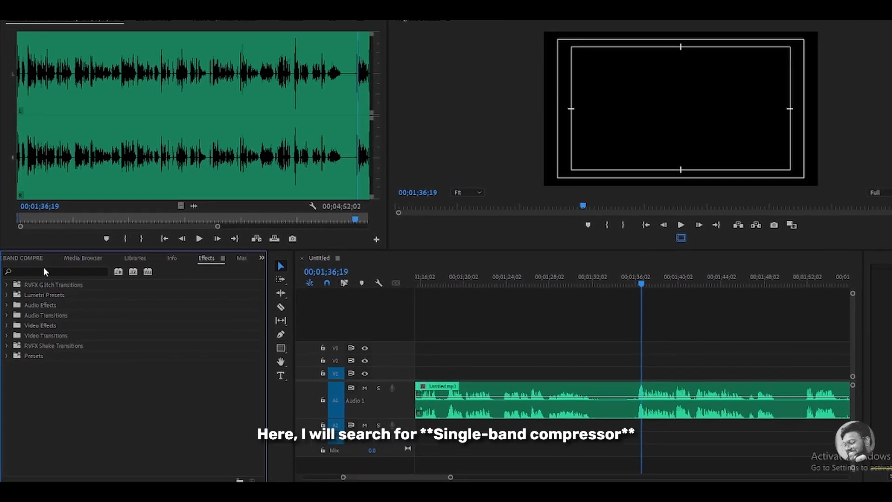
pyautogui.click(52, 272)
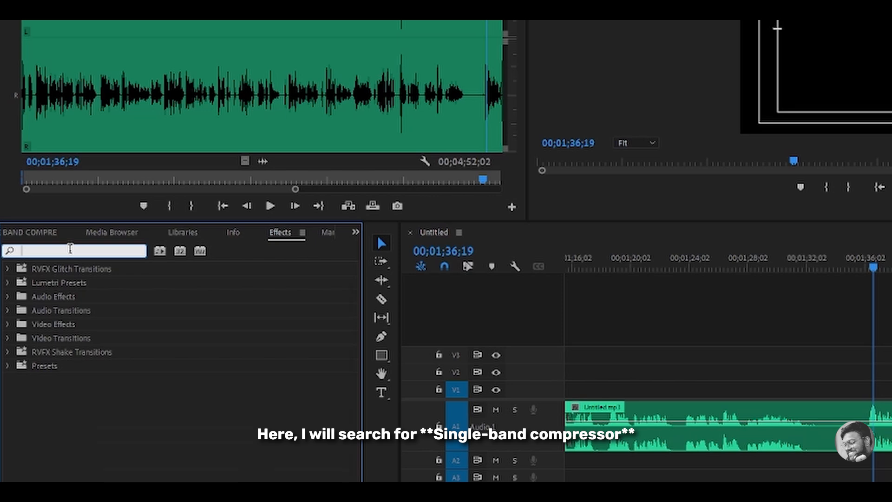
pyautogui.write('single')
pyautogui.moveTo(89, 324); pyautogui.dragTo(711, 435)
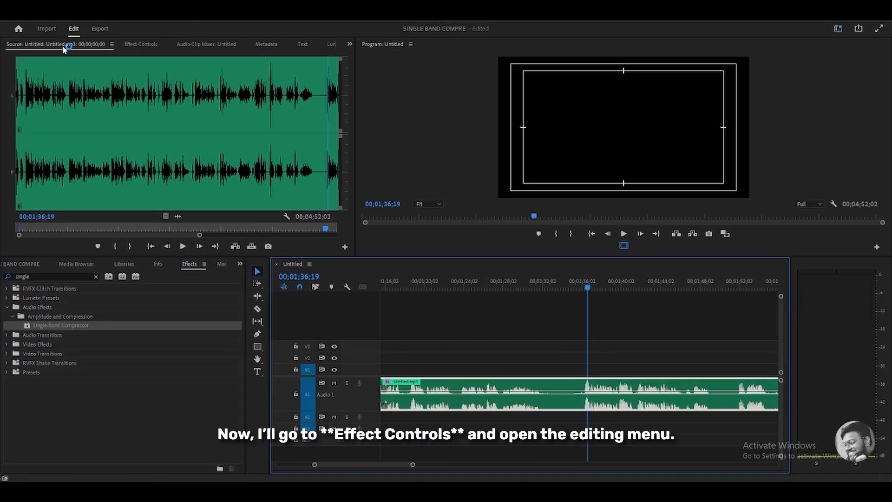
# Open the Single-band Compressor's custom setup editor from the effect controls and switch to the audio clip mixer
pyautogui.click(148, 43)
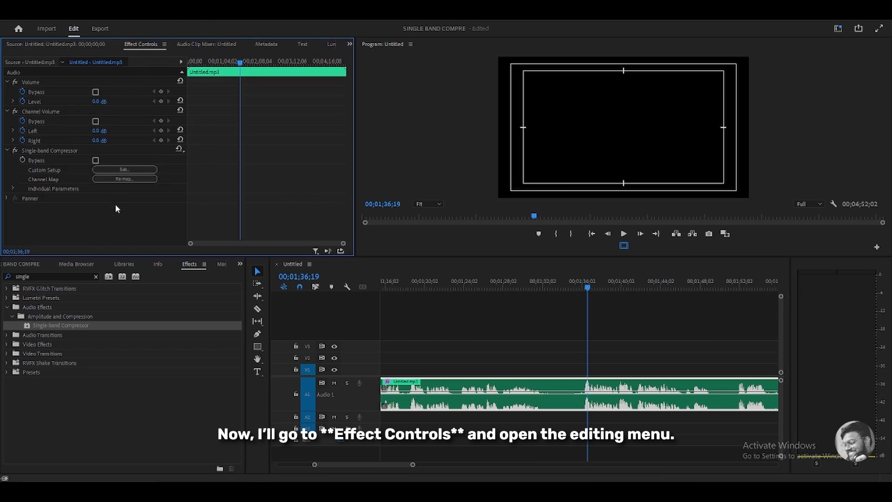
pyautogui.click(119, 170)
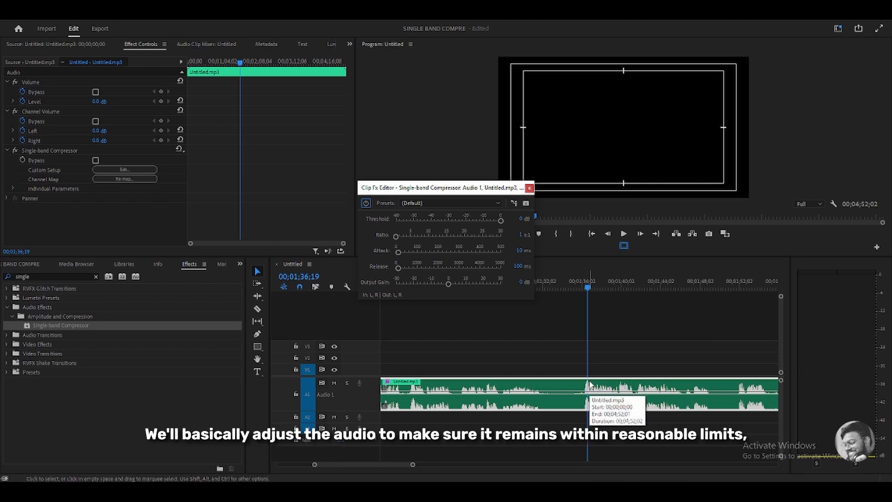
pyautogui.click(190, 45)
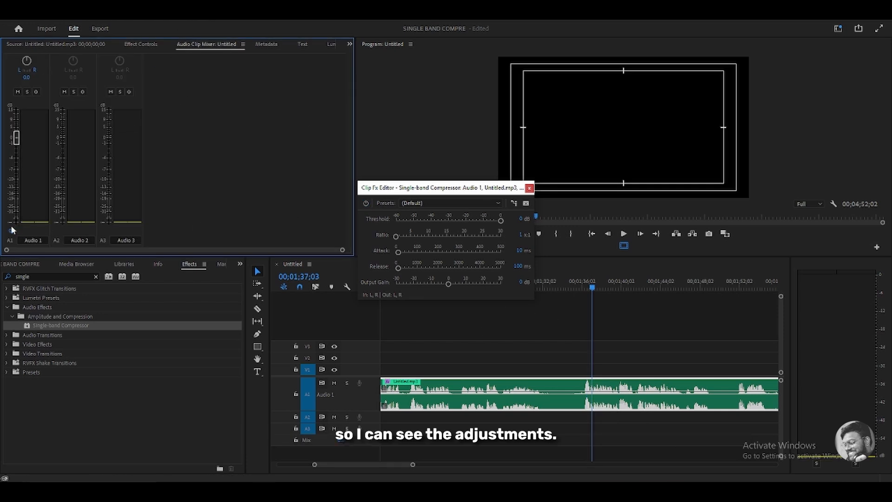
# Preview the clip's playback and set the compressor threshold to about -6.1 dB
pyautogui.press('space')
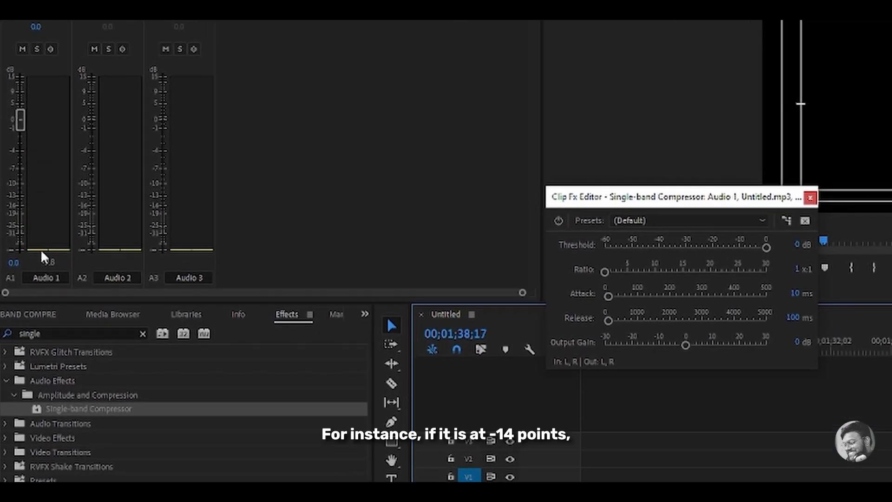
pyautogui.press('space')
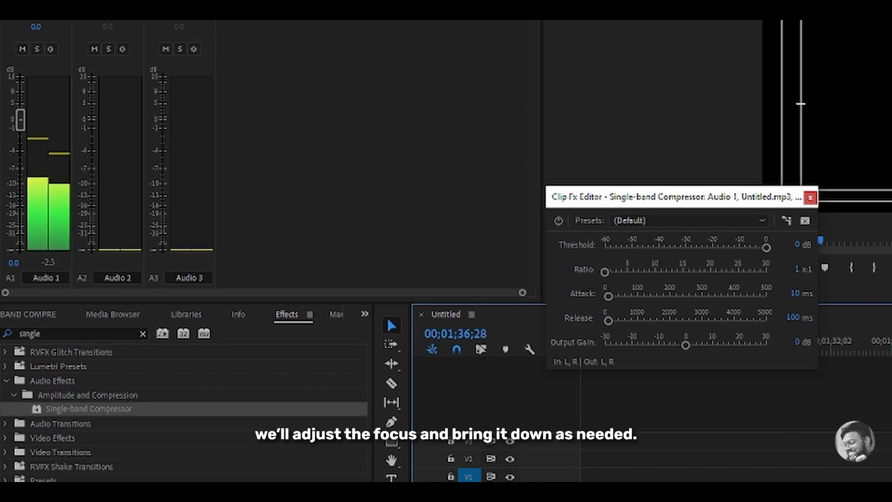
pyautogui.press('space')
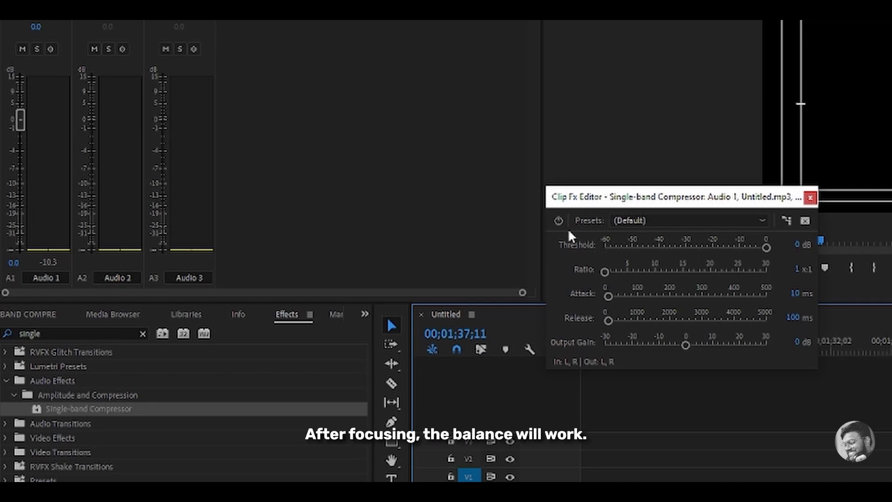
pyautogui.moveTo(766, 248); pyautogui.dragTo(751, 251)
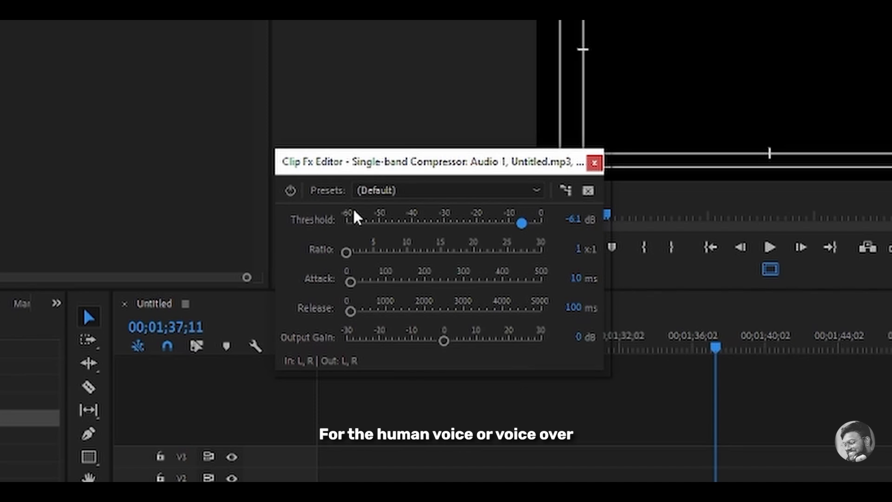
# Set the compressor ratio to 3:1
pyautogui.click(424, 196)
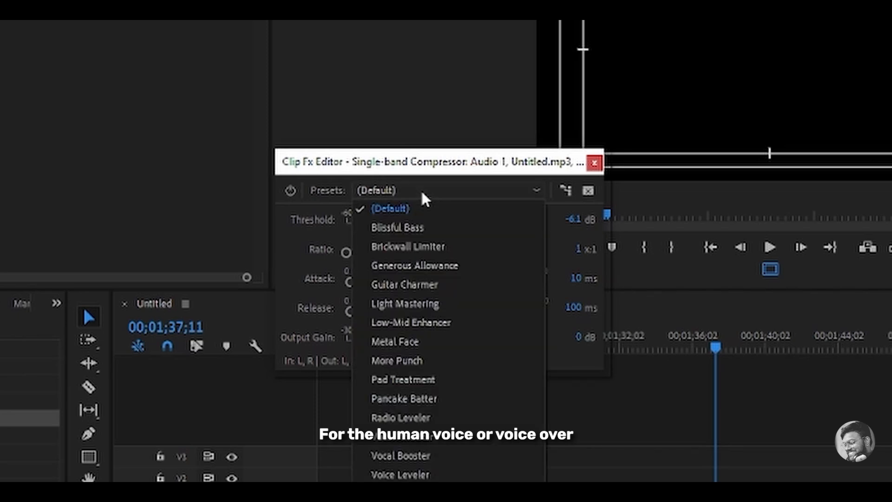
pyautogui.click(582, 366)
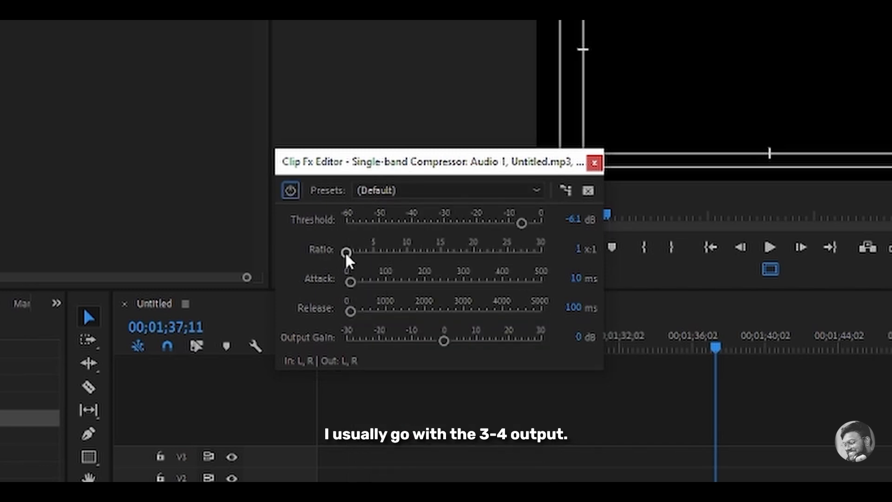
pyautogui.moveTo(347, 253); pyautogui.dragTo(359, 255)
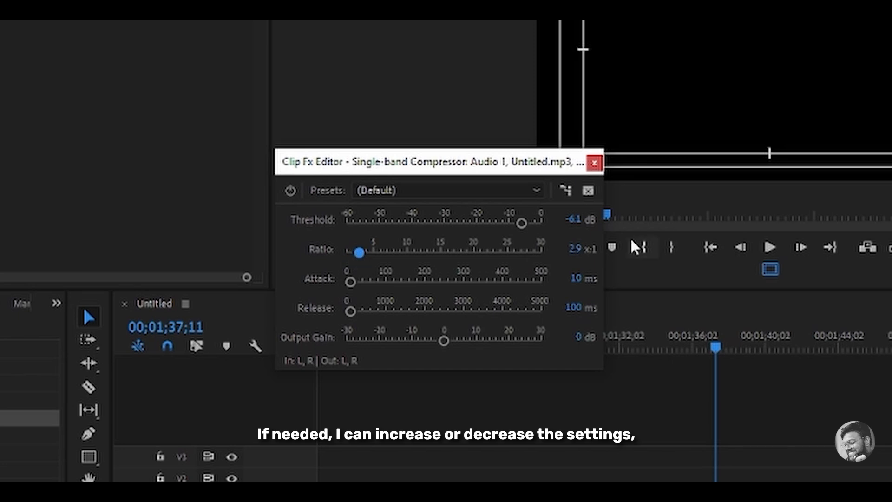
pyautogui.click(575, 250)
pyautogui.write('3')
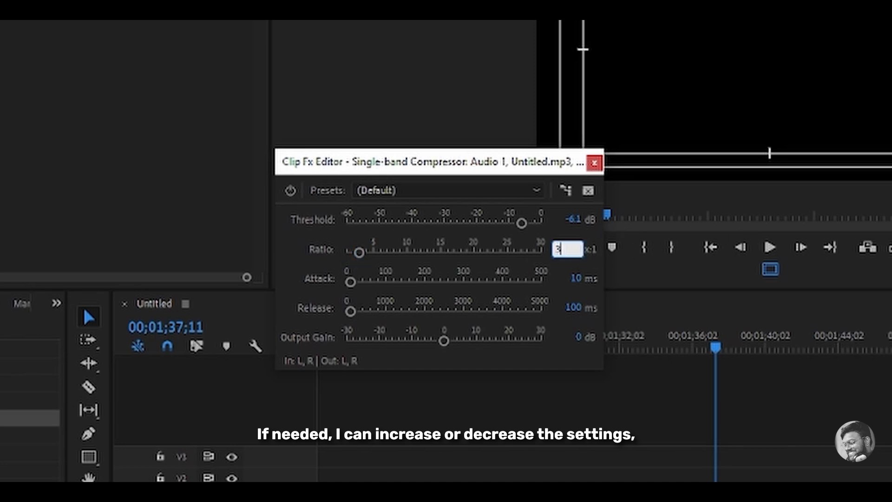
pyautogui.press('Return')
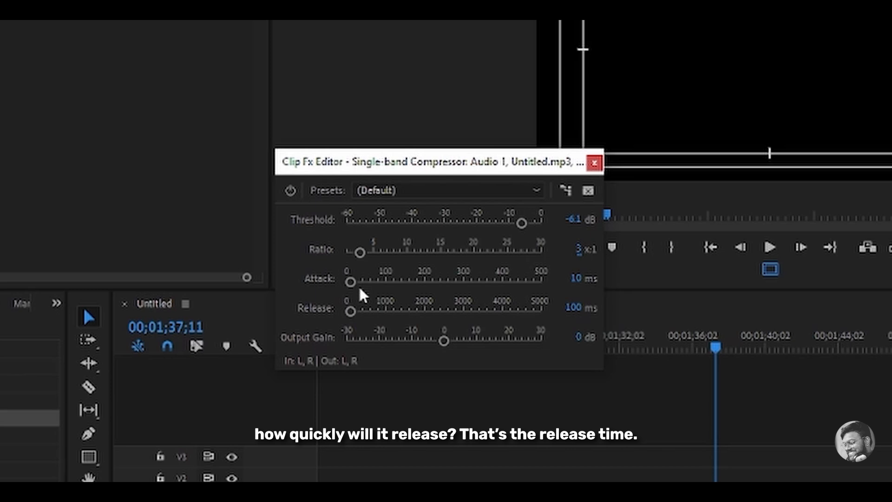
# Set the compressor's output gain to about 1.6 dB
pyautogui.moveTo(444, 340); pyautogui.dragTo(453, 341)
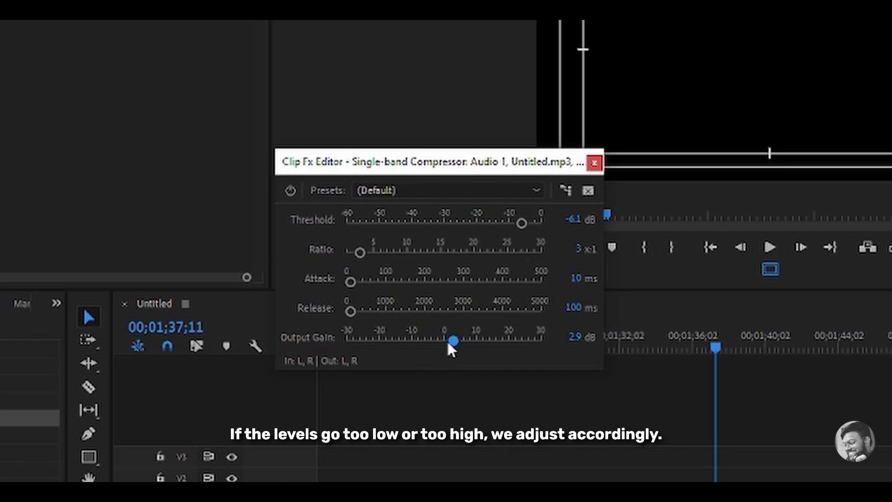
pyautogui.moveTo(453, 341); pyautogui.dragTo(419, 344)
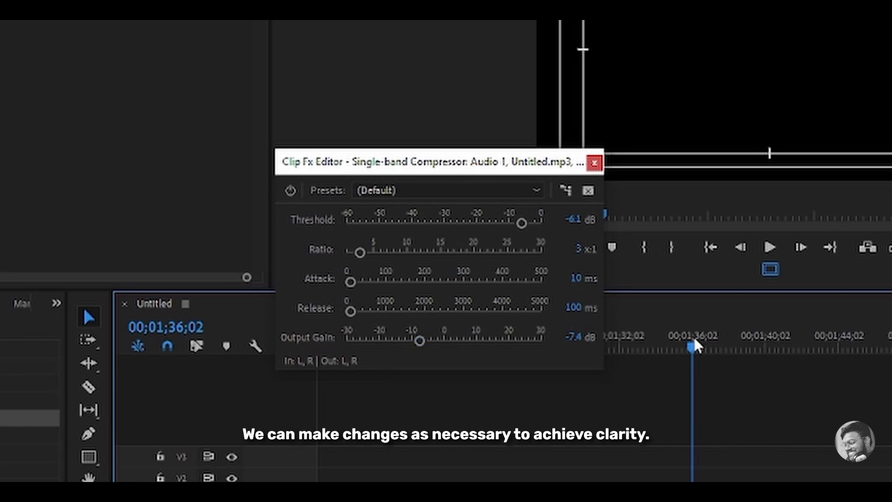
pyautogui.click(694, 346)
pyautogui.moveTo(420, 343); pyautogui.dragTo(492, 324)
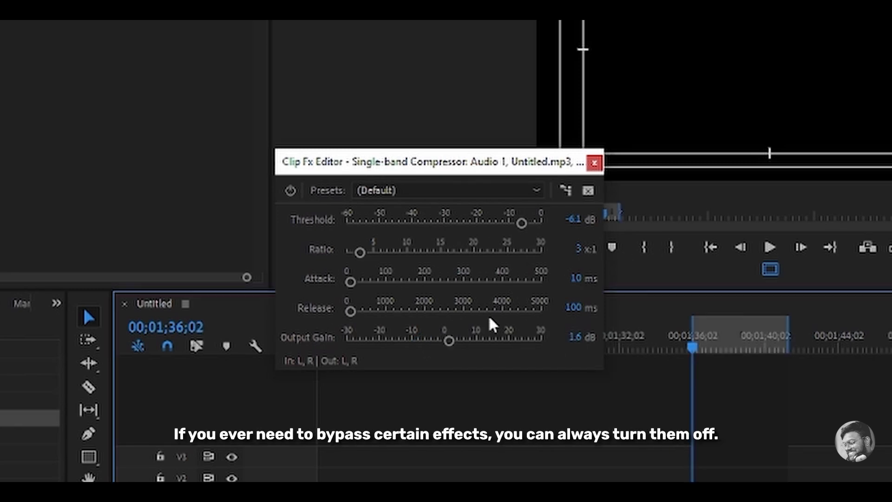
# Compare playback of the marked range with the compressor bypassed and active
pyautogui.click(287, 191)
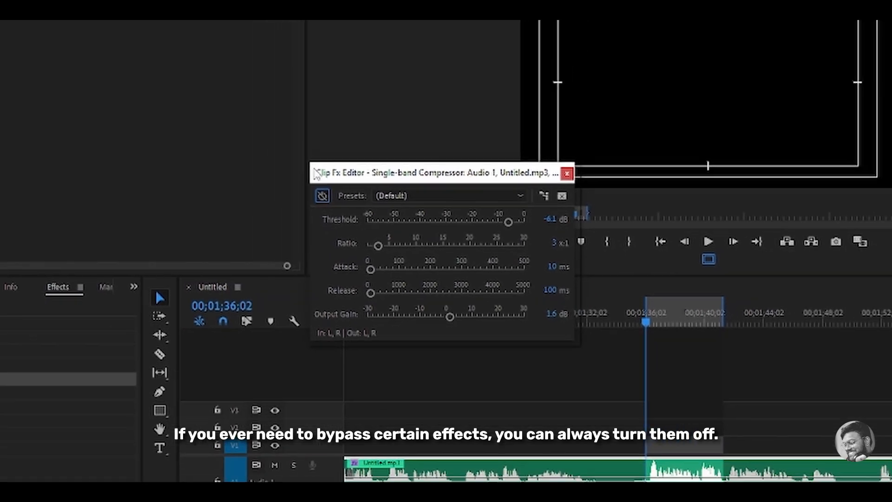
pyautogui.press('space')
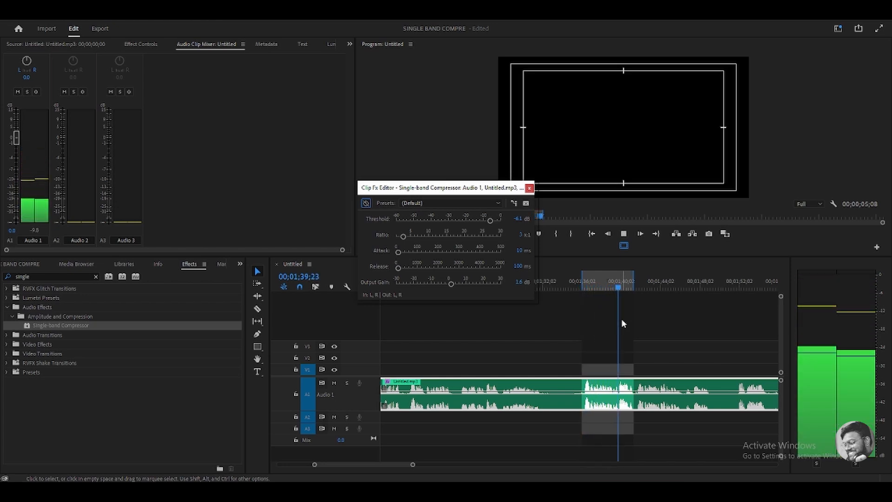
pyautogui.press('space')
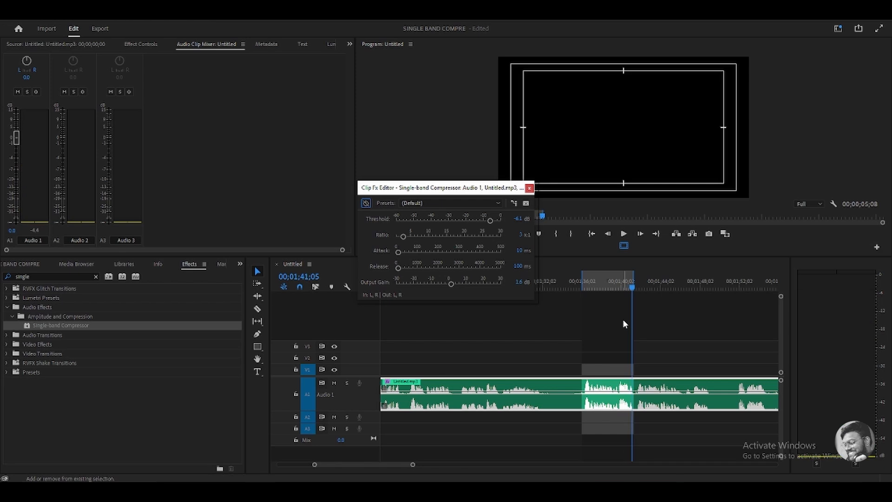
pyautogui.hotkey('shift', 'i')
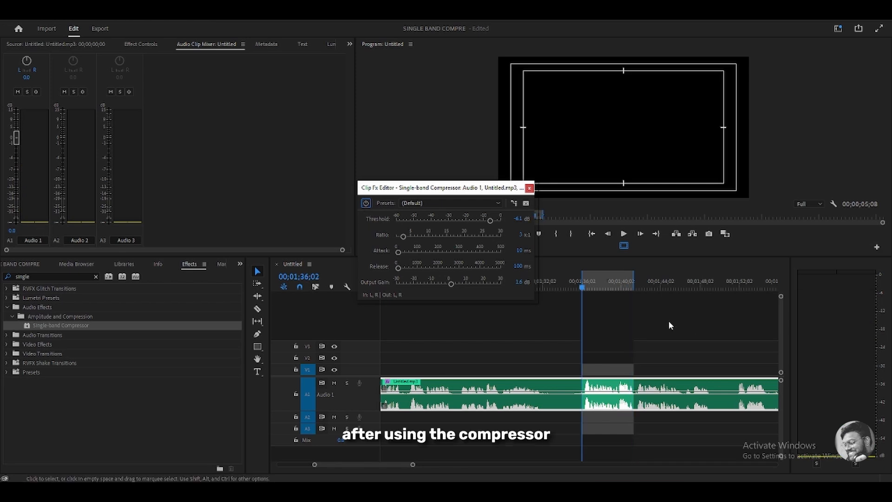
pyautogui.press('space')
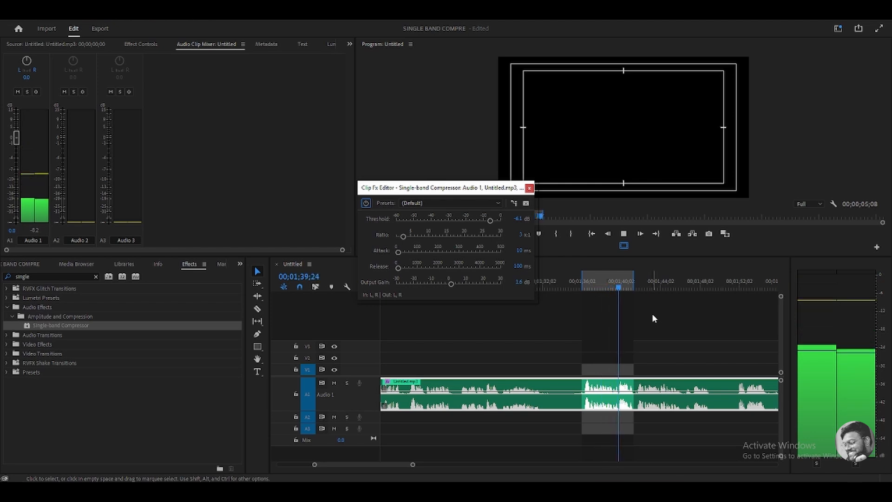
pyautogui.press('space')
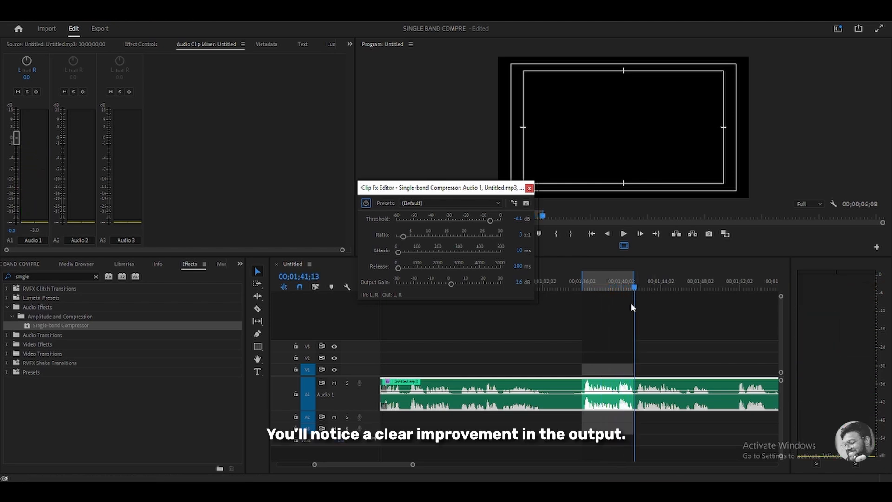
# Set the compressor ratio to 4:1 and replay the marked range from its in point
pyautogui.click(521, 235)
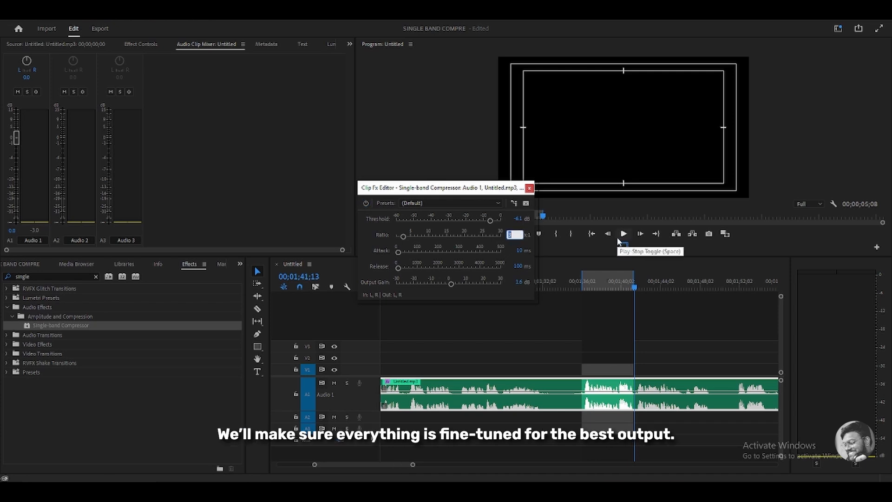
pyautogui.write('4')
pyautogui.press('Return')
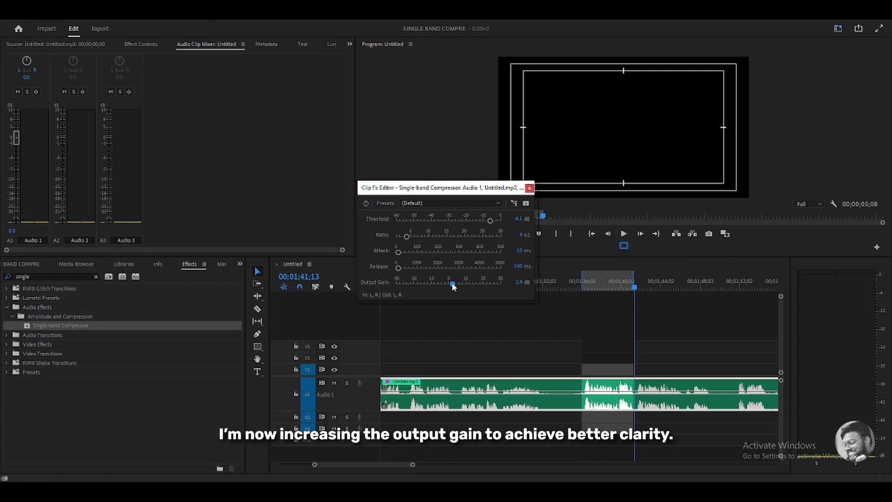
pyautogui.hotkey('shift', 'i')
pyautogui.press('space')
# Lower the compressor threshold to about -18.6 dB and replay the marked range
pyautogui.press('space')
pyautogui.moveTo(489, 220); pyautogui.dragTo(487, 222)
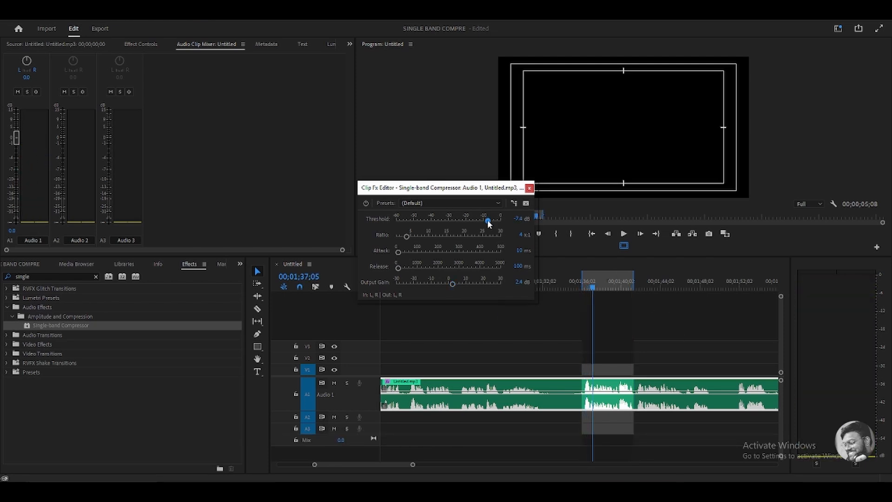
pyautogui.moveTo(486, 222); pyautogui.dragTo(482, 222)
pyautogui.hotkey('shift', 'i')
pyautogui.press('space')
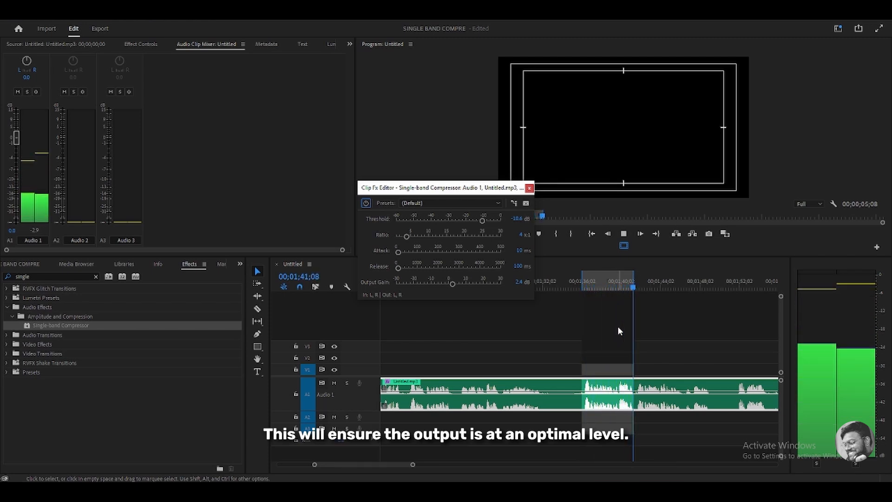
pyautogui.hotkey('shift', 'i')
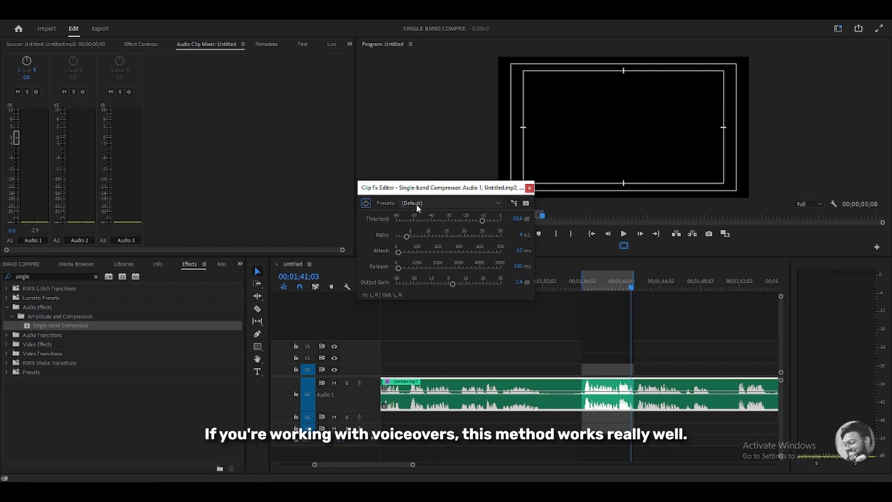
# Apply the Voice Over preset to the Single-band Compressor
pyautogui.click(416, 204)
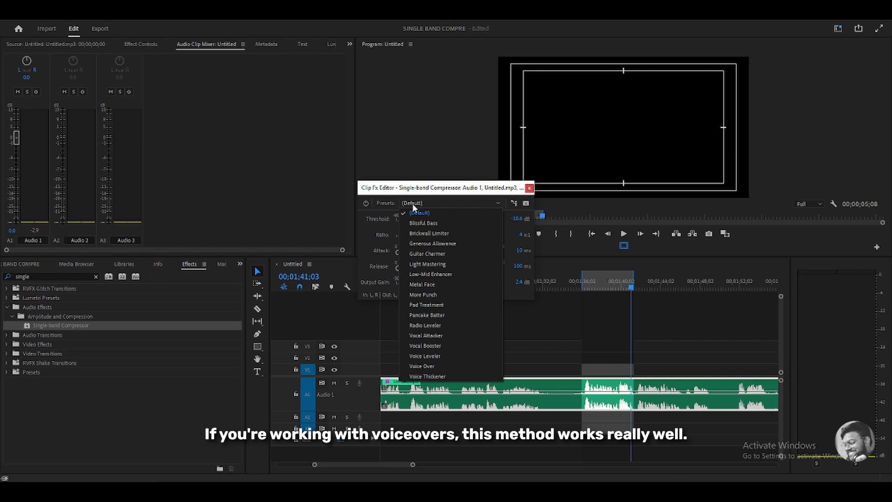
pyautogui.click(420, 202)
pyautogui.click(417, 201)
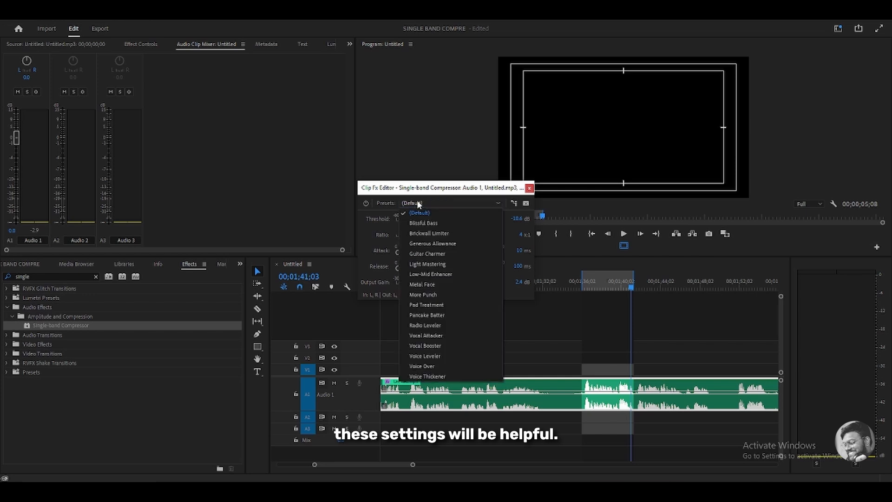
pyautogui.click(424, 366)
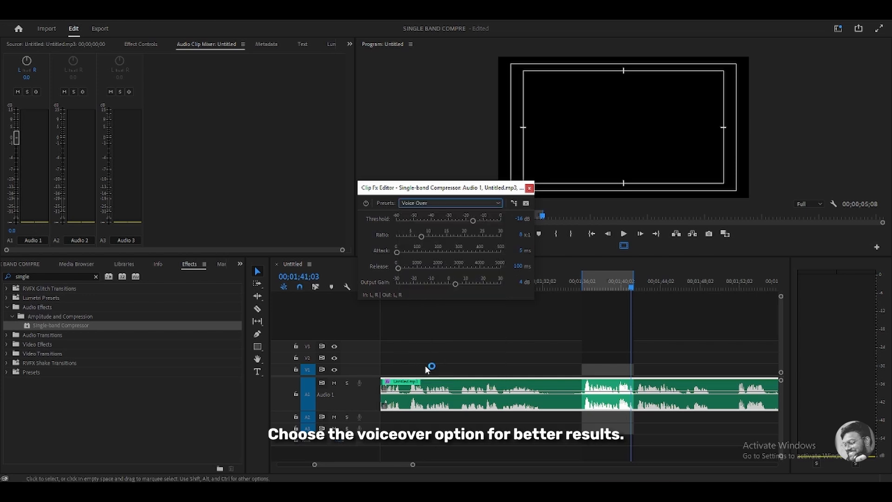
# Preview the Voice Over result and browse the list of compressor presets
pyautogui.press('space')
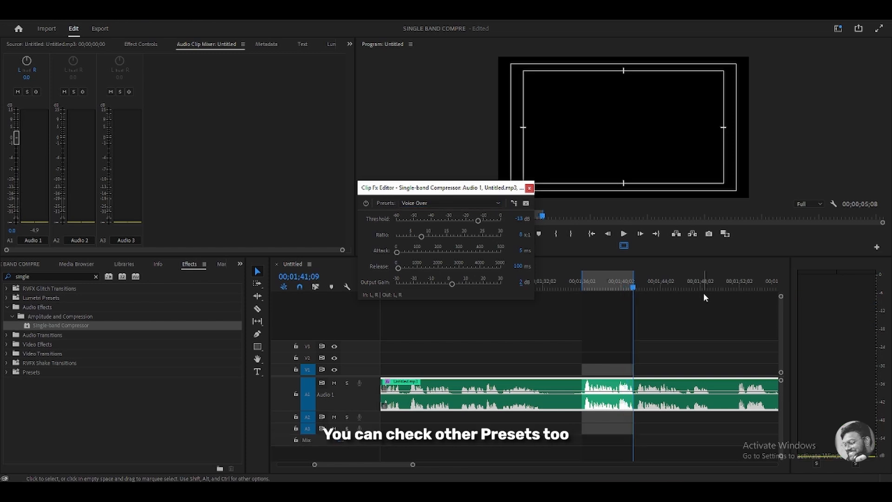
pyautogui.click(436, 203)
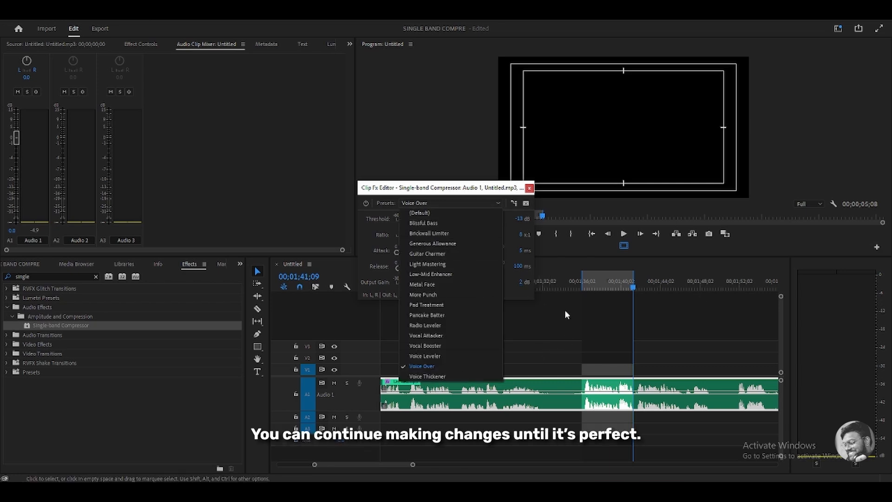
pyautogui.click(599, 288)
pyautogui.moveTo(599, 288); pyautogui.dragTo(589, 287)
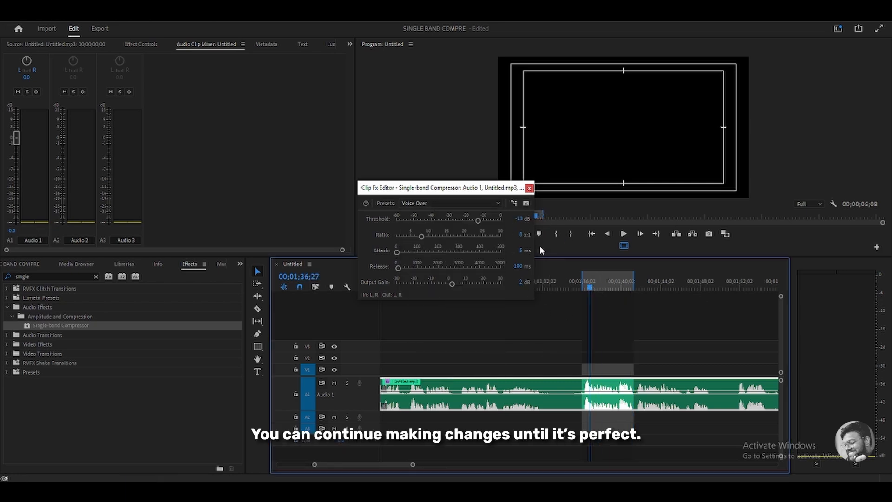